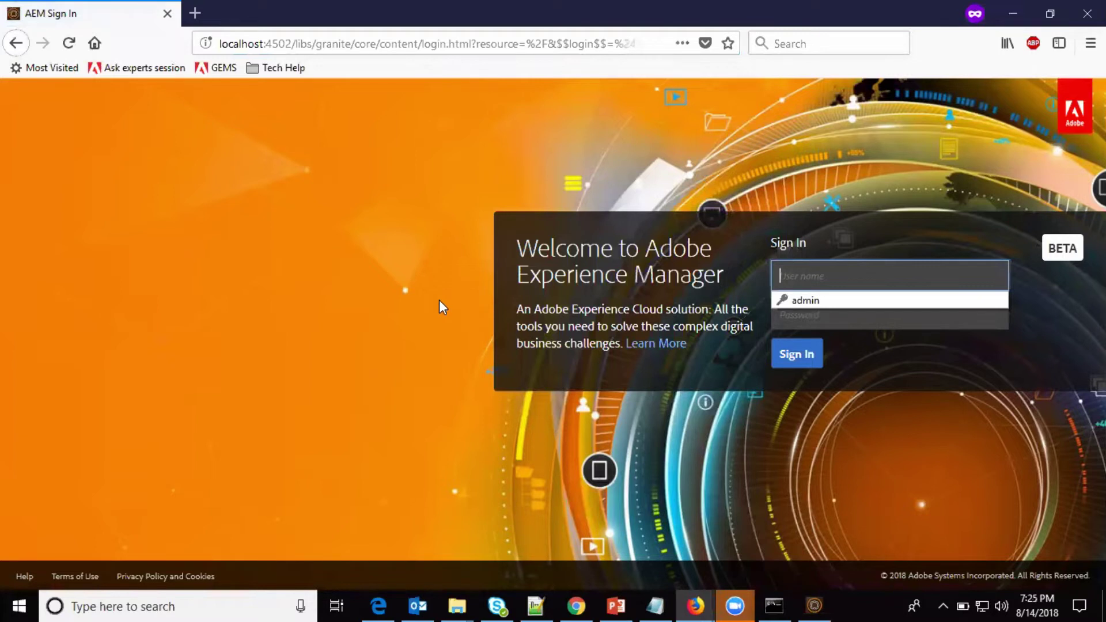
Step: Bring the AEM Tutorial folder window forward from File Explorer's taskbar thumbnails
{"action": "left_click", "coordinate": [457, 605]}
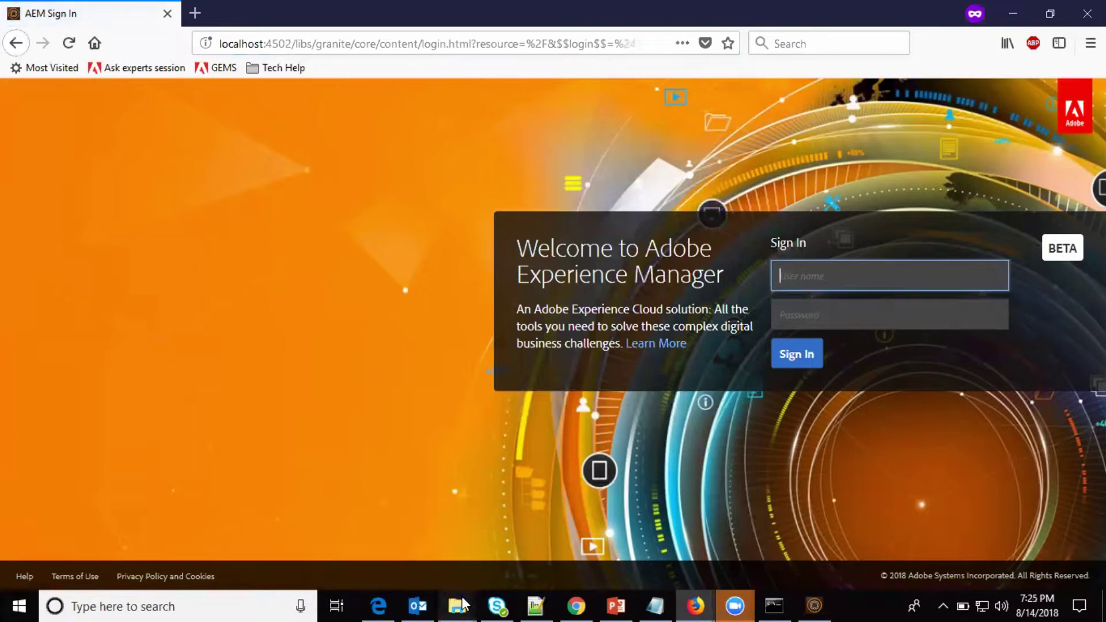
{"action": "left_click", "coordinate": [579, 552]}
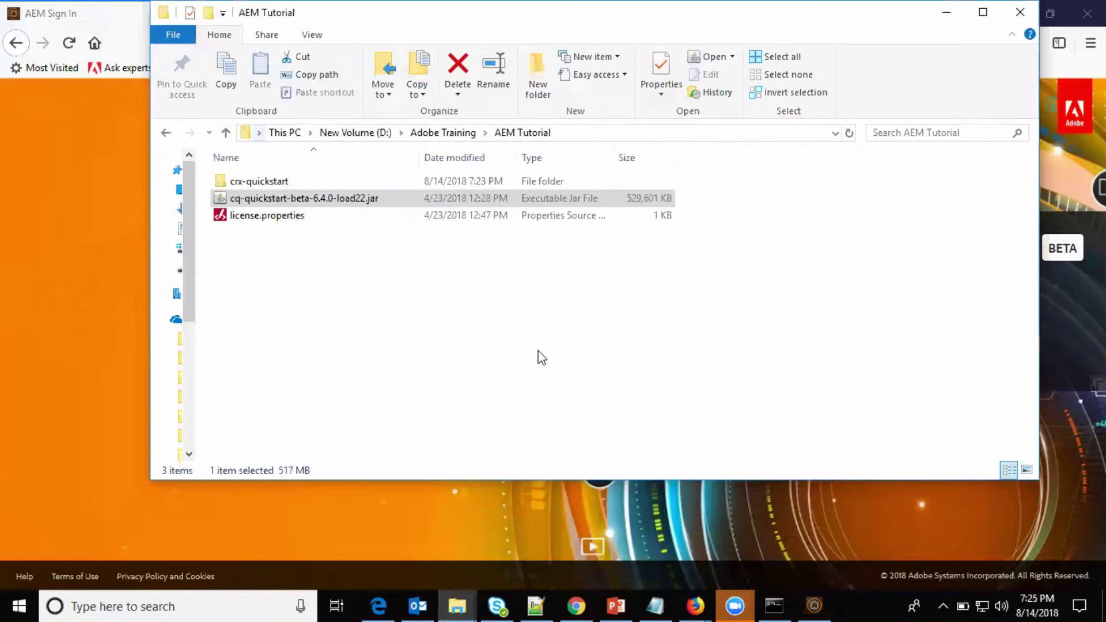
Step: Open crx-quickstart to view its app, bin, conf, logs and repository subfolders
{"action": "double_click", "coordinate": [264, 184]}
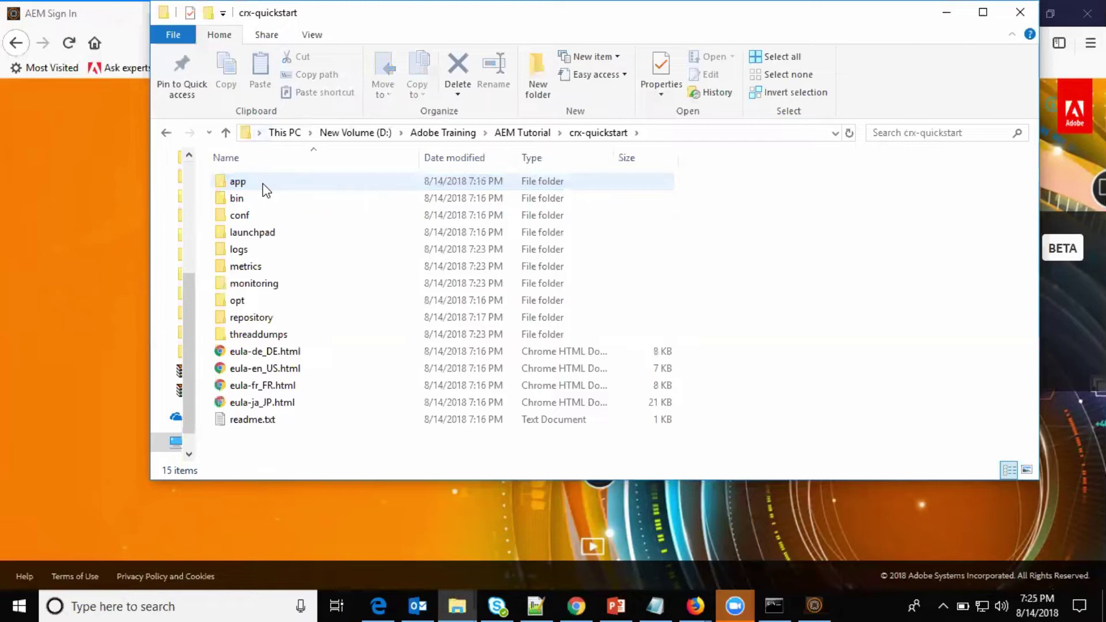
{"action": "left_click", "coordinate": [940, 14]}
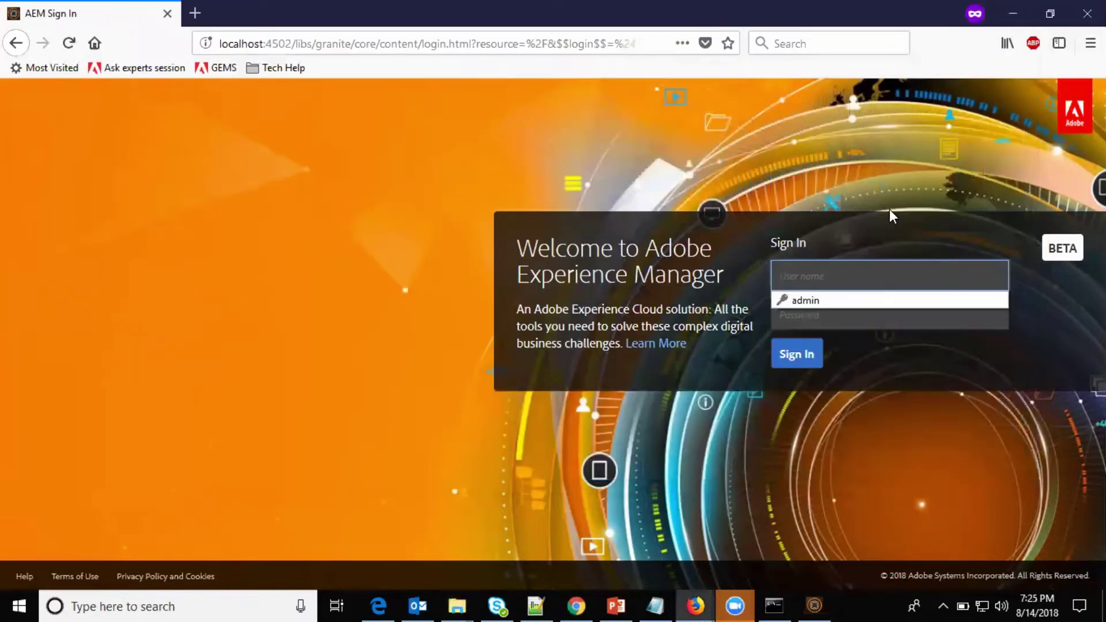
{"action": "type", "text": "ad"}
{"action": "type", "text": "min"}
{"action": "key", "text": "Tab"}
{"action": "type", "text": "admin"}
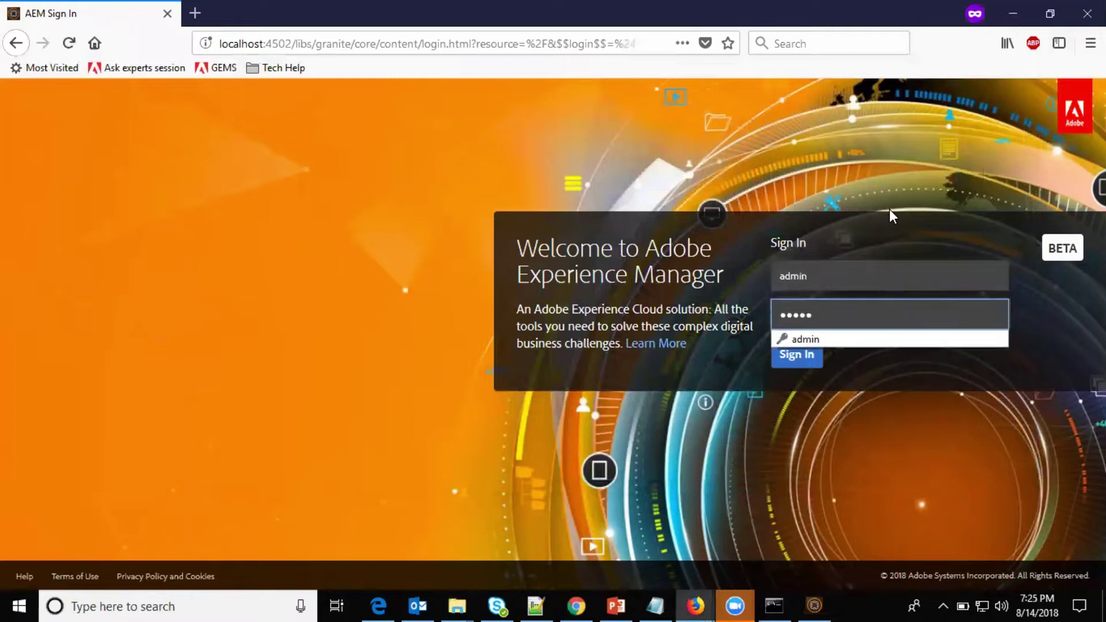
{"action": "key", "text": "ctrl+a"}
{"action": "type", "text": "admi"}
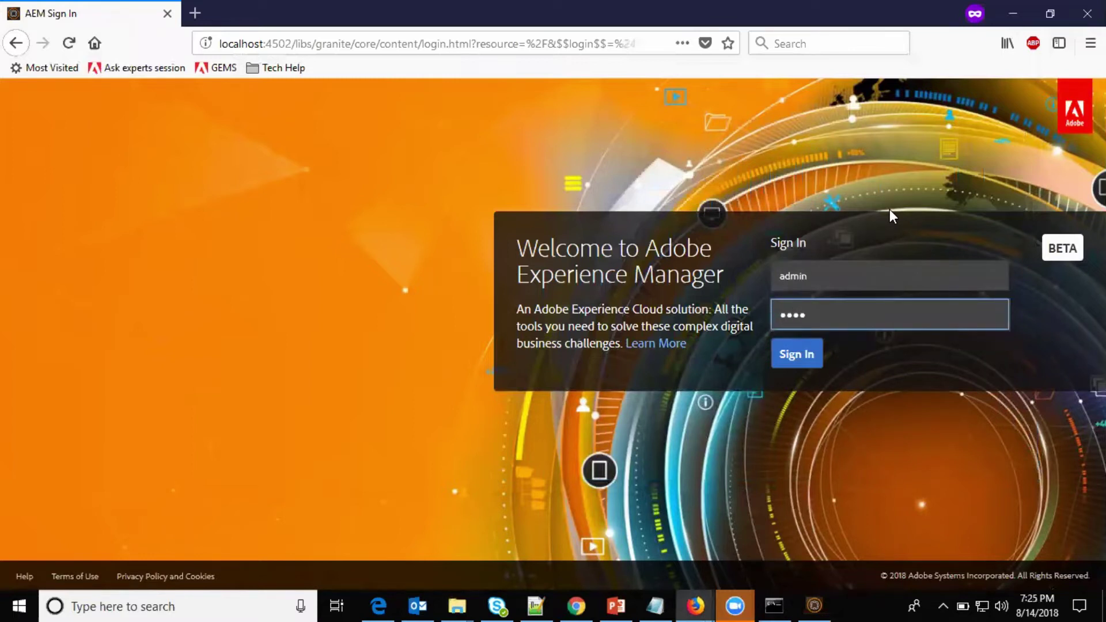
{"action": "type", "text": "n"}
{"action": "left_click", "coordinate": [798, 362]}
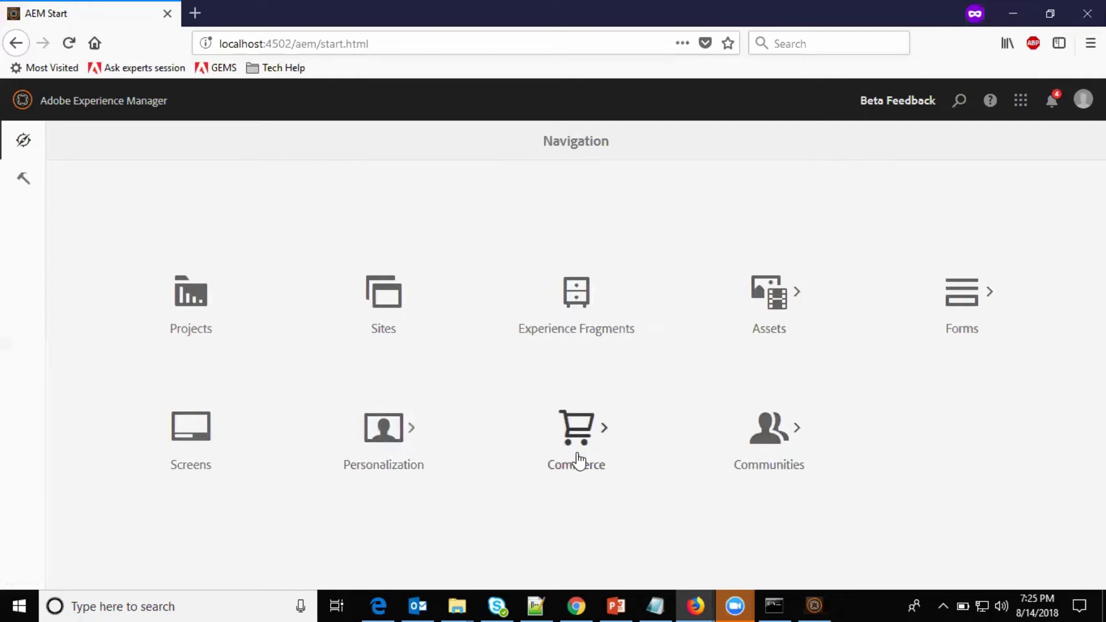
Step: Open the Tools console showing General tools such as CRXDE Lite
{"action": "left_click", "coordinate": [24, 180]}
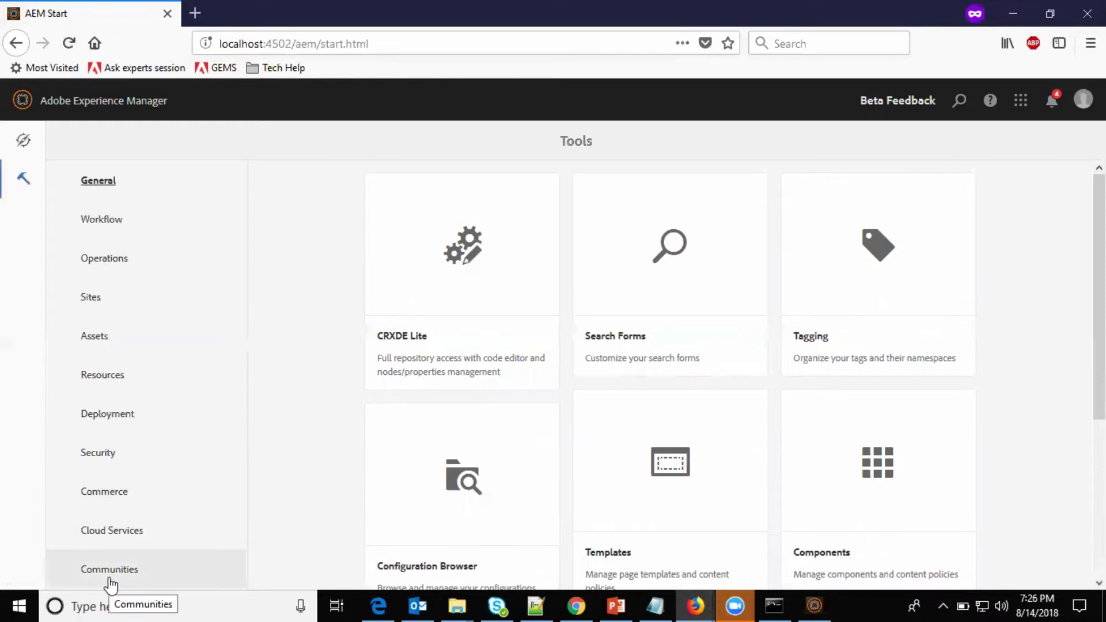
Step: Return to the Navigation page and briefly open, then dismiss, the AEM search
{"action": "left_click", "coordinate": [24, 144]}
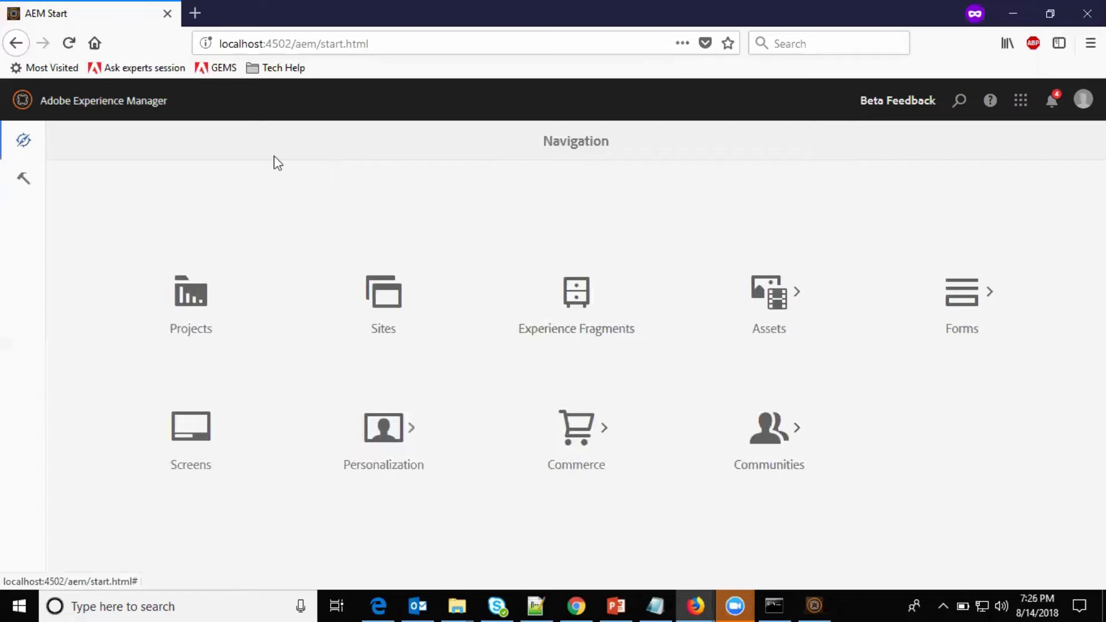
{"action": "left_click", "coordinate": [959, 103]}
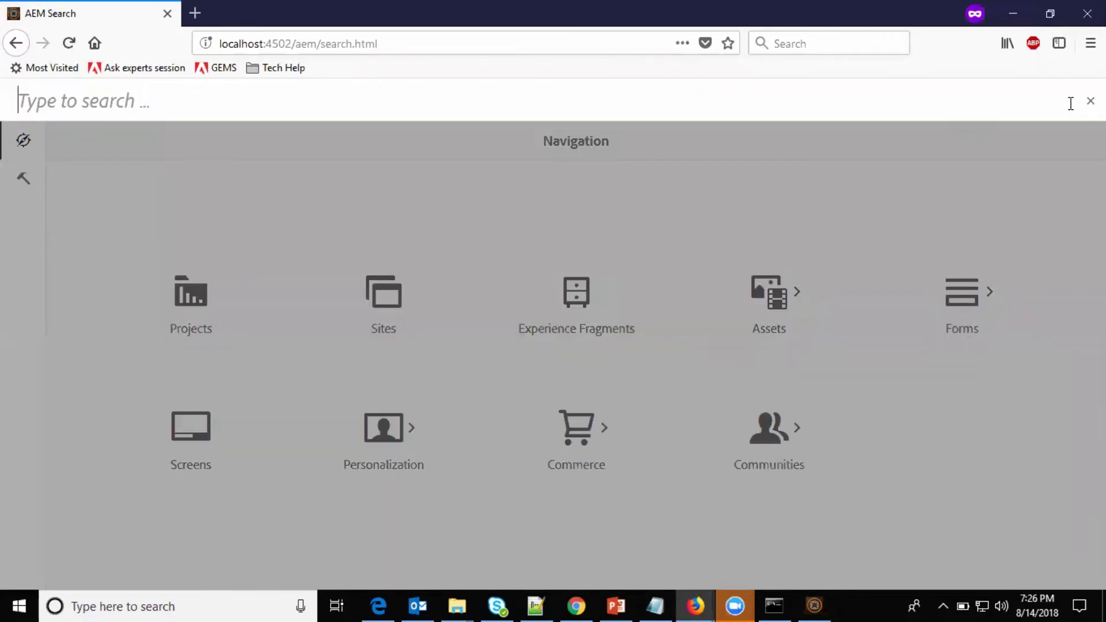
{"action": "key", "text": "Escape"}
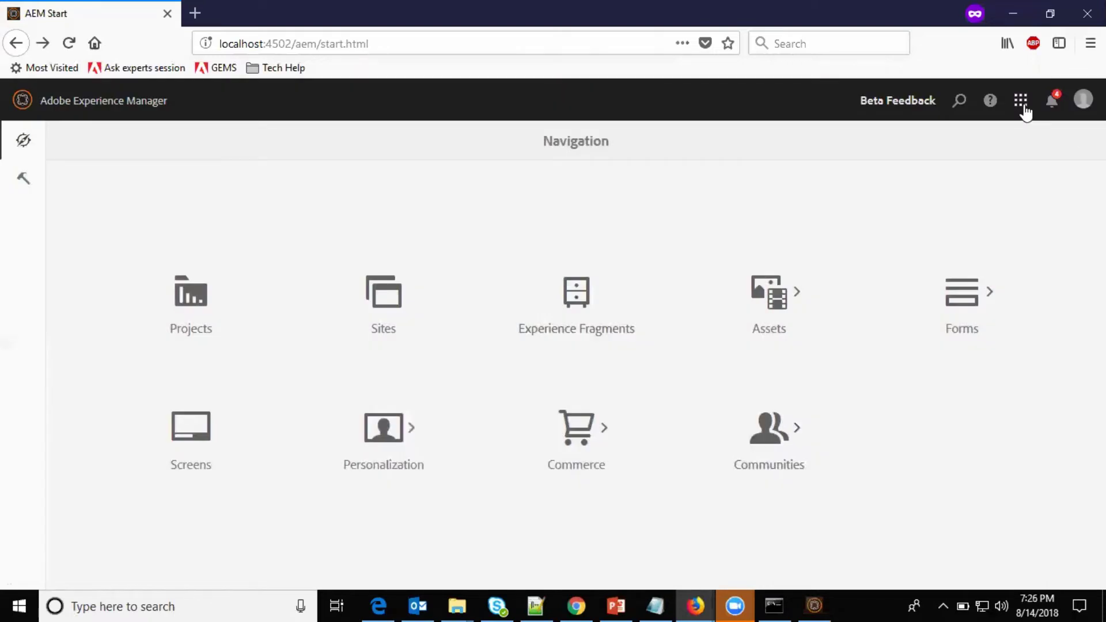
Step: Open and close the Adobe solutions switcher, then go to the Sites console
{"action": "left_click", "coordinate": [1023, 104]}
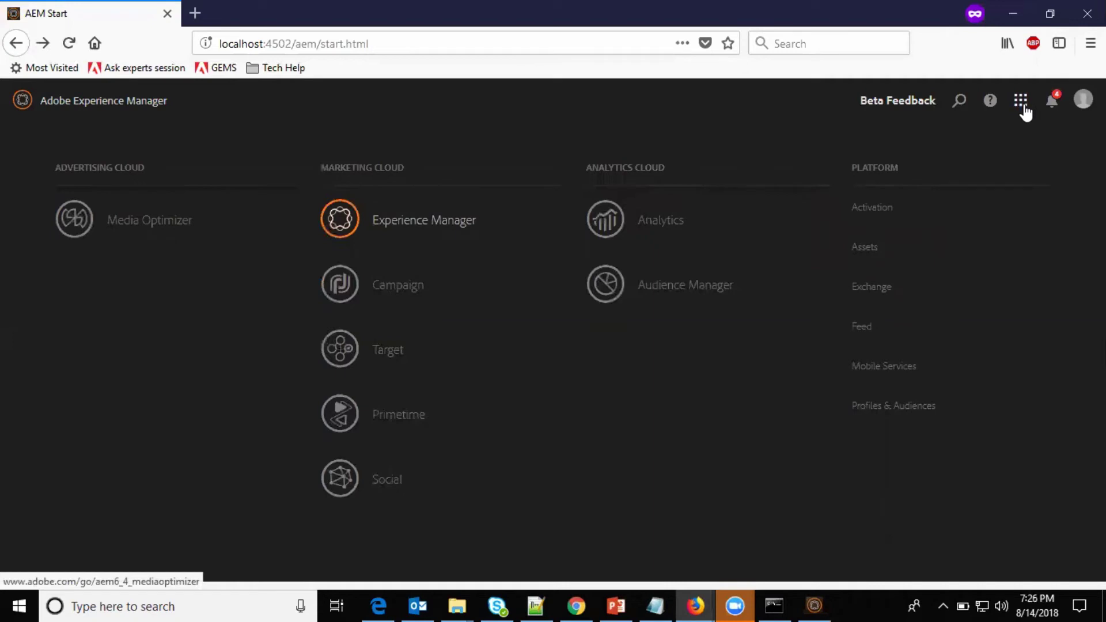
{"action": "left_click", "coordinate": [1023, 109]}
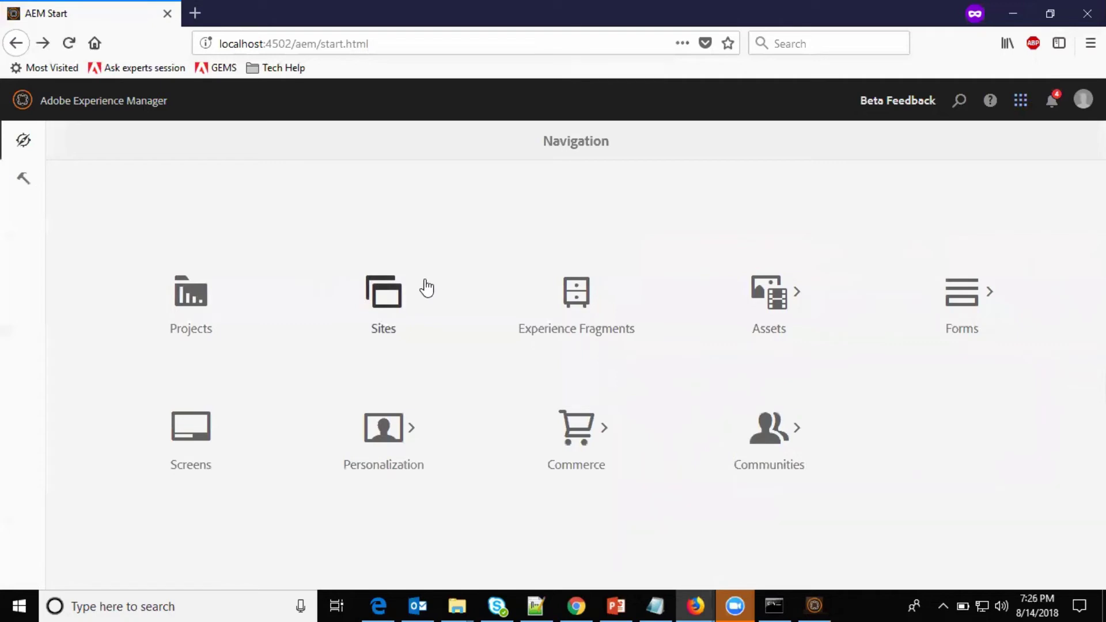
{"action": "left_click", "coordinate": [394, 301]}
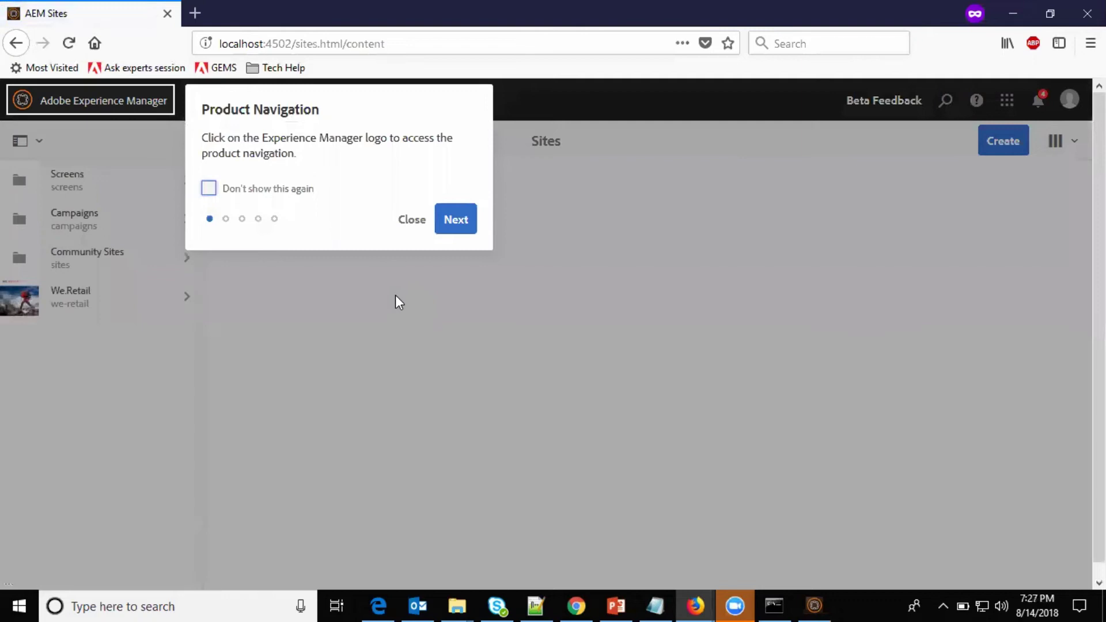
Step: Dismiss the Sites tour and switch to the Projects console through the navigation overlay
{"action": "left_click", "coordinate": [414, 221]}
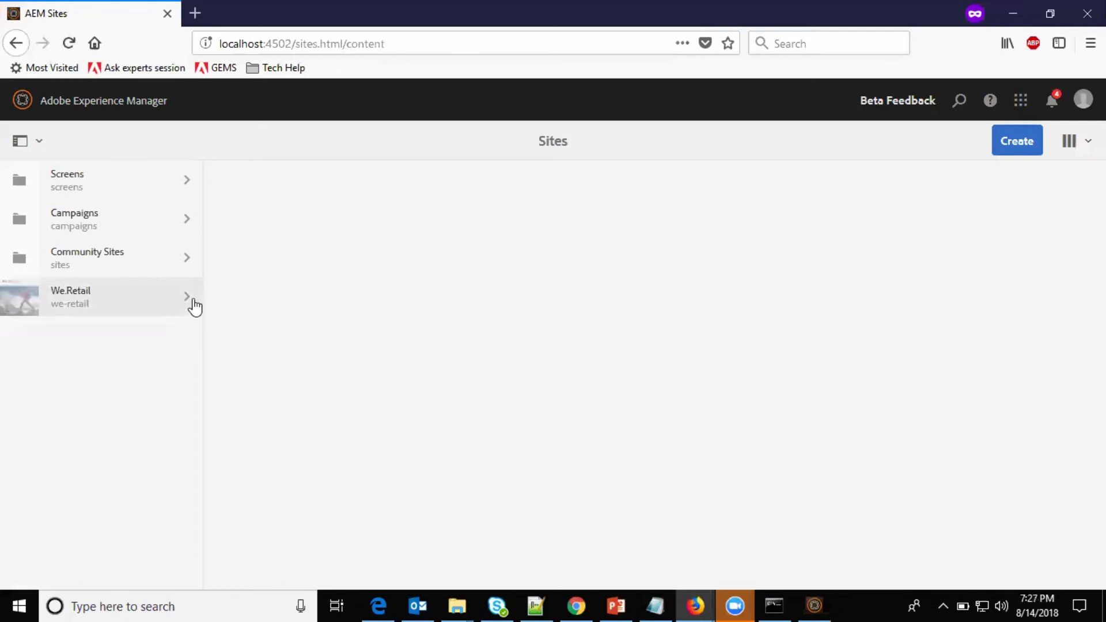
{"action": "left_click", "coordinate": [65, 108]}
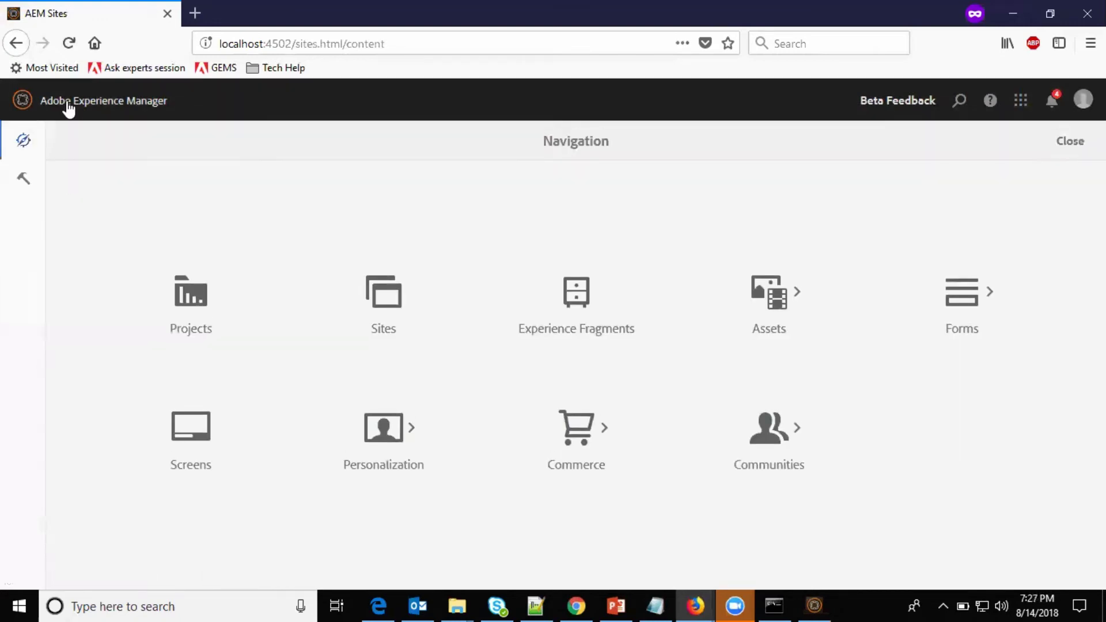
{"action": "left_click", "coordinate": [195, 312]}
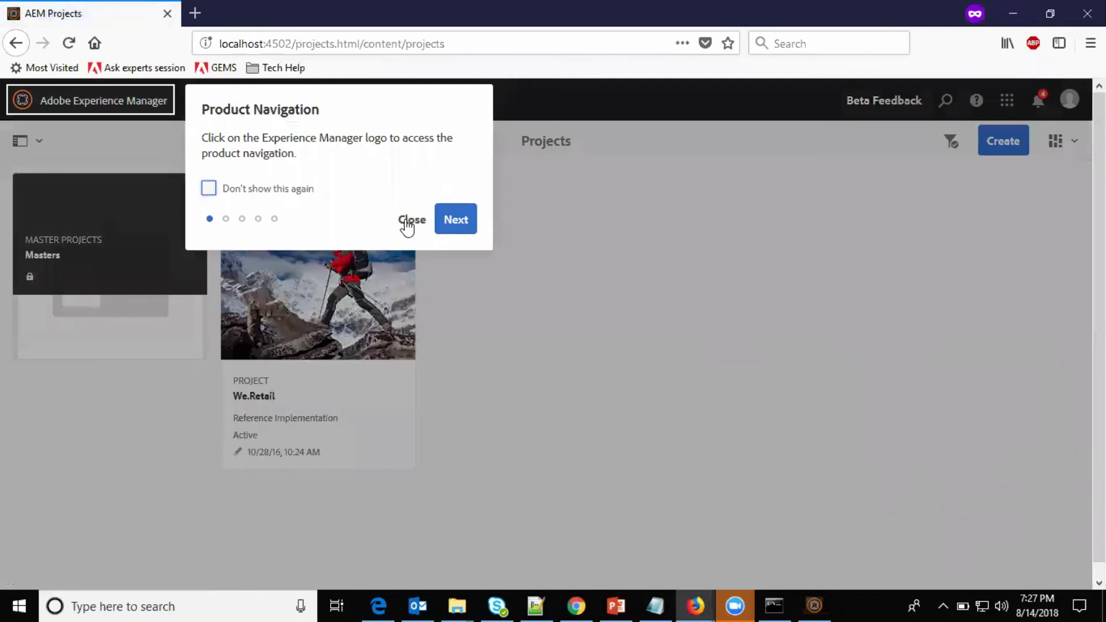
Step: Dismiss the Projects tour and preview the Create options for a project or folder
{"action": "left_click", "coordinate": [410, 221]}
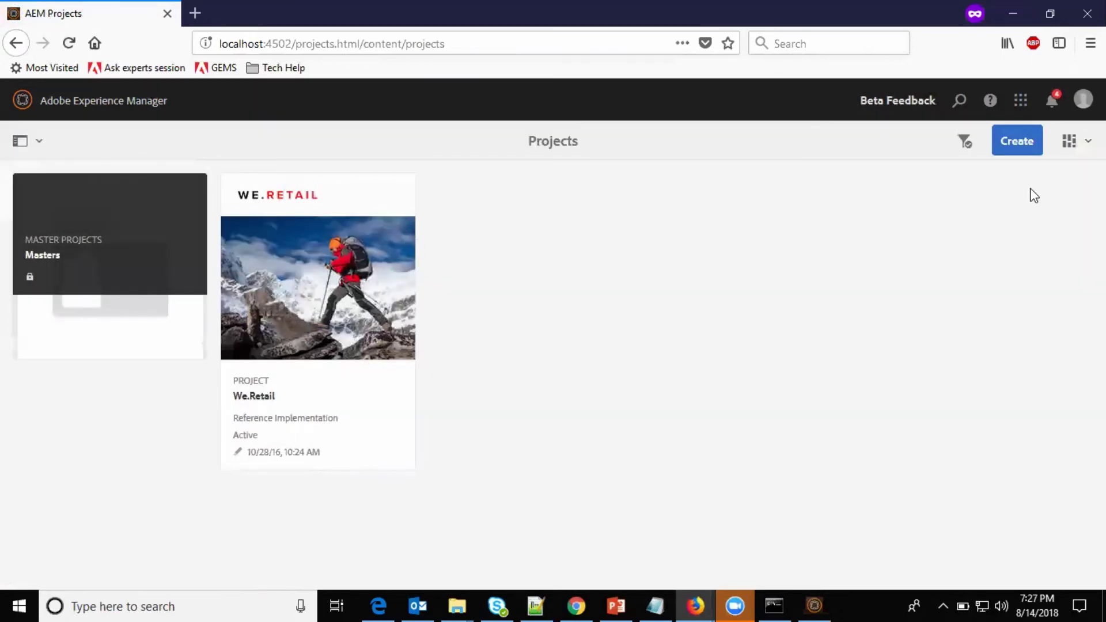
{"action": "left_click", "coordinate": [1017, 154]}
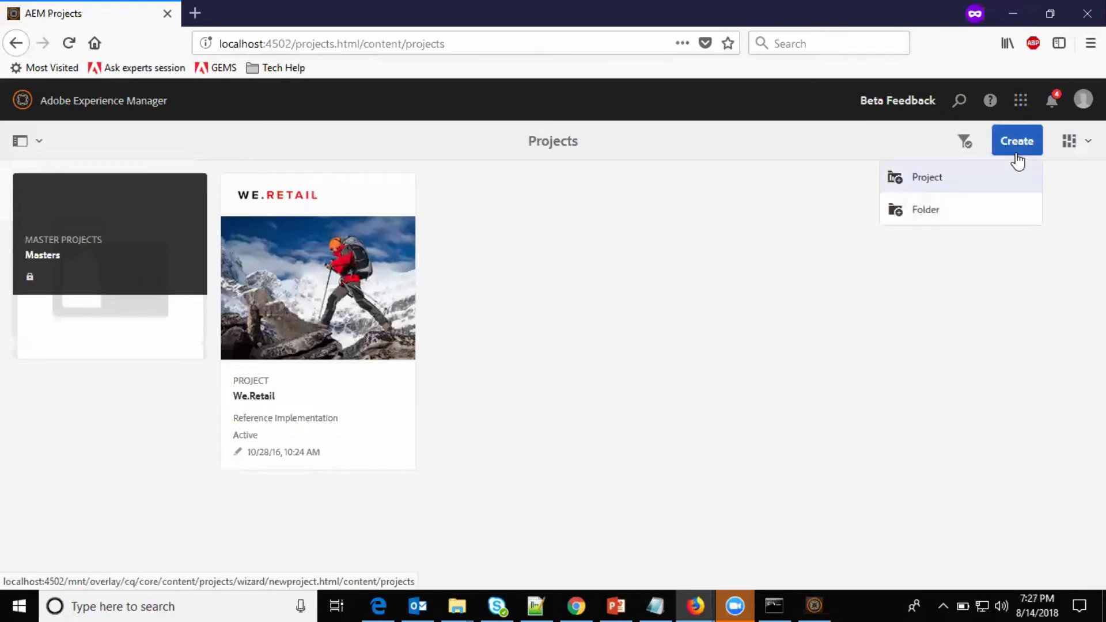
{"action": "left_click", "coordinate": [753, 284]}
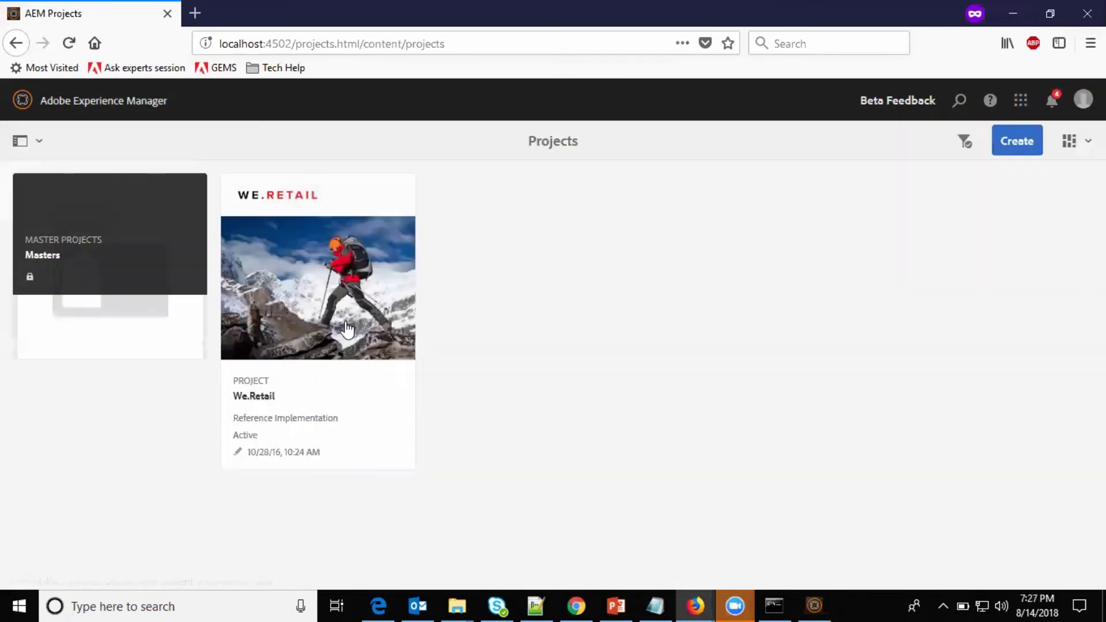
Step: Open the navigation overview of AEM areas, close it, then reopen it
{"action": "left_click", "coordinate": [86, 100]}
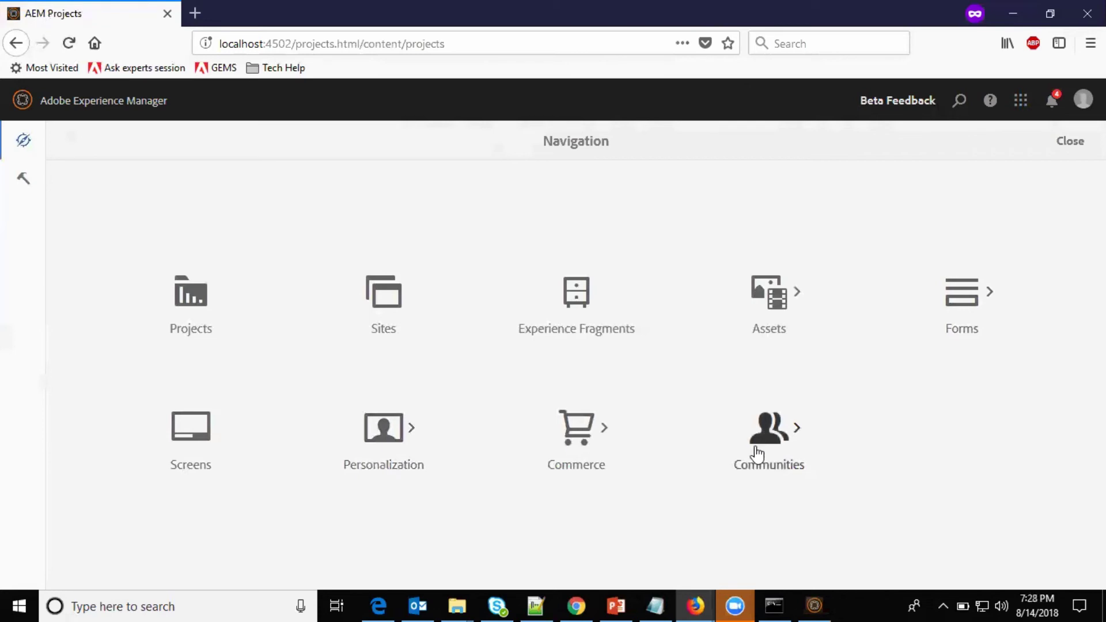
{"action": "left_click", "coordinate": [1069, 142]}
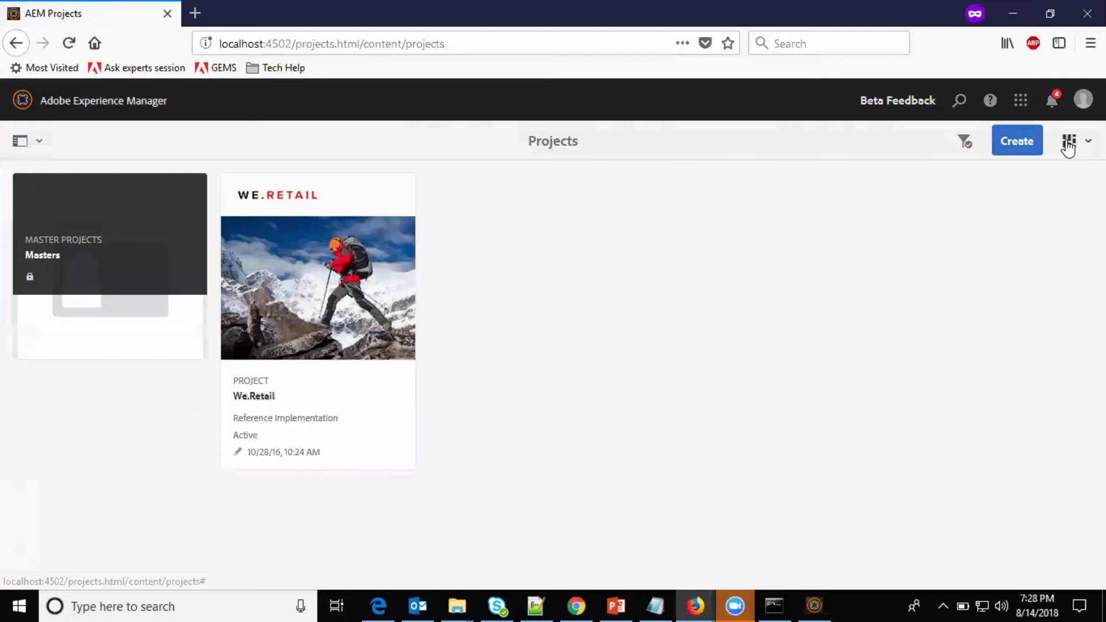
{"action": "left_click", "coordinate": [111, 102]}
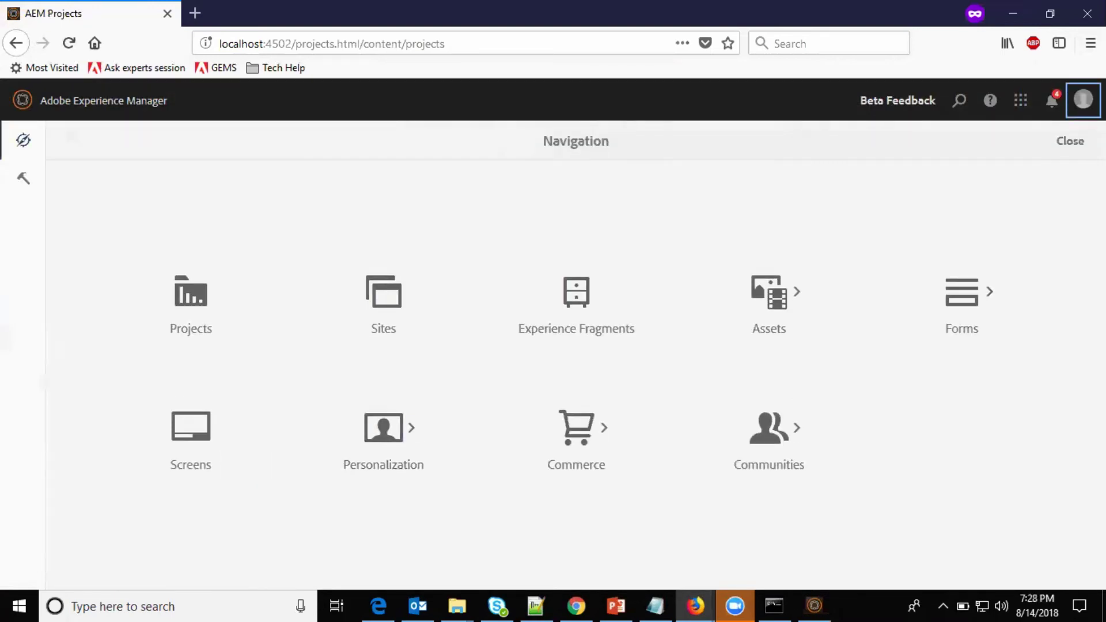
Step: Close the navigation overview and sign out of the admin account from the avatar menu
{"action": "left_click", "coordinate": [1070, 141]}
{"action": "left_click", "coordinate": [1083, 99]}
{"action": "left_click", "coordinate": [1083, 99]}
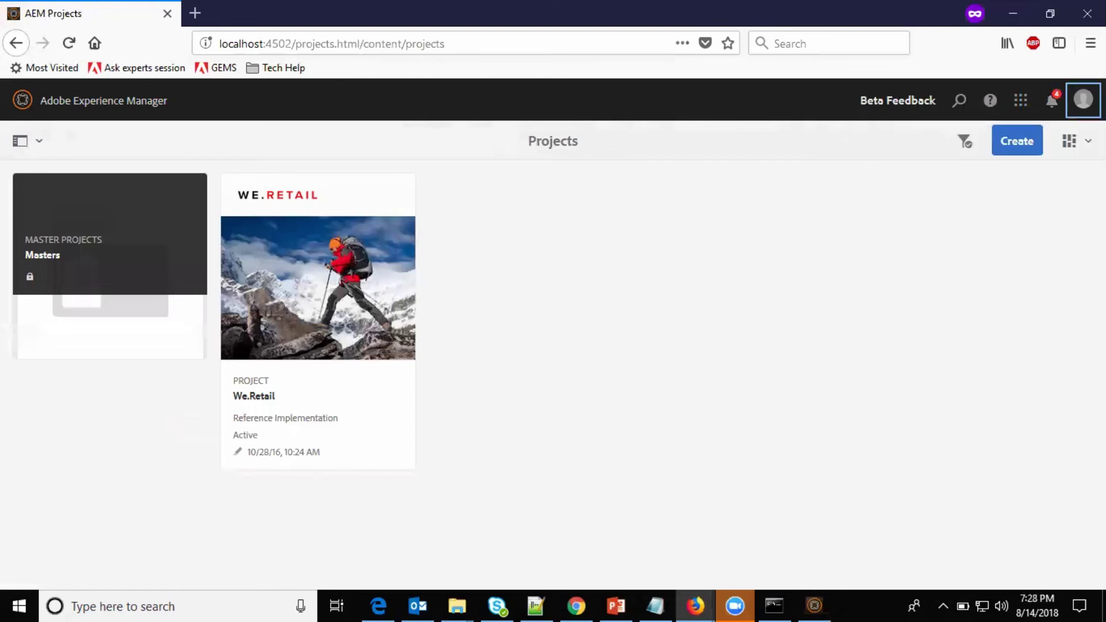
{"action": "key", "text": "Return"}
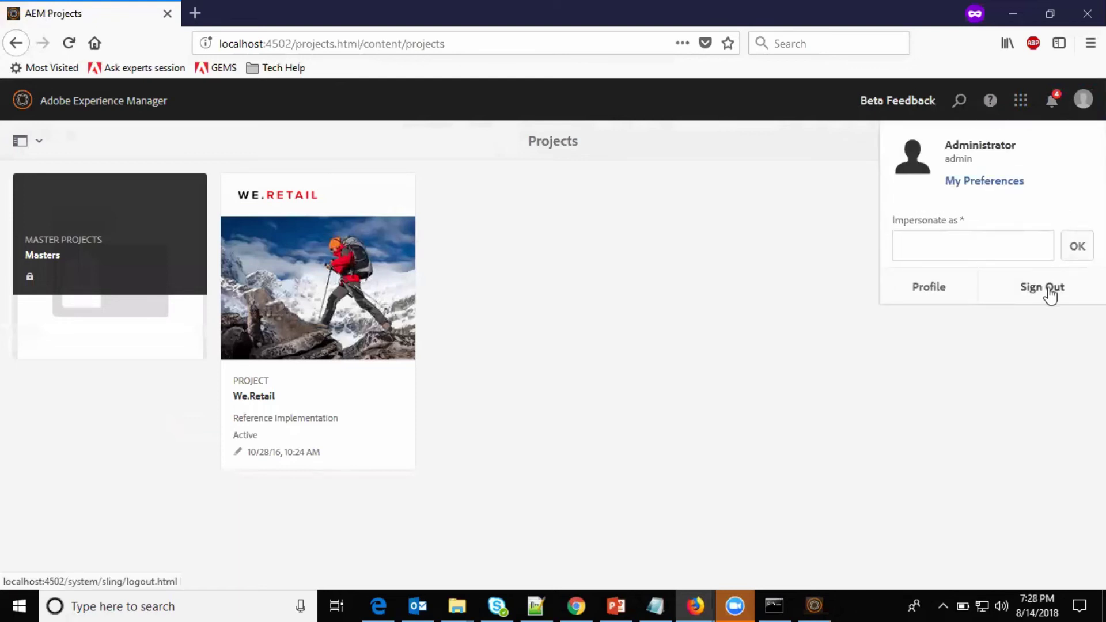
{"action": "left_click", "coordinate": [1049, 288]}
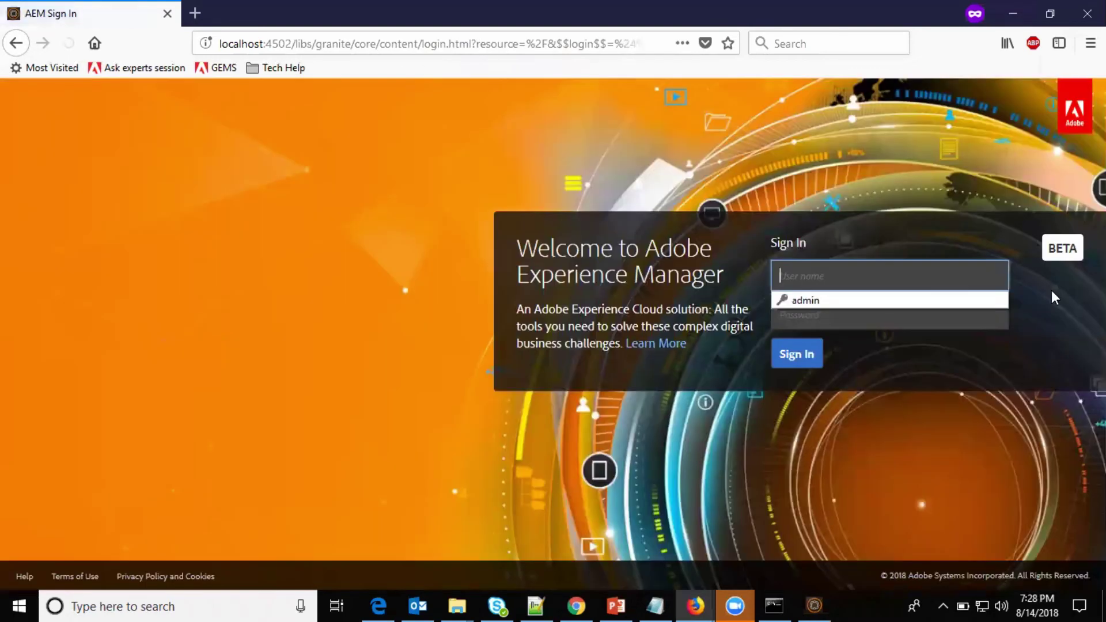
{"action": "key", "text": "alt+Tab"}
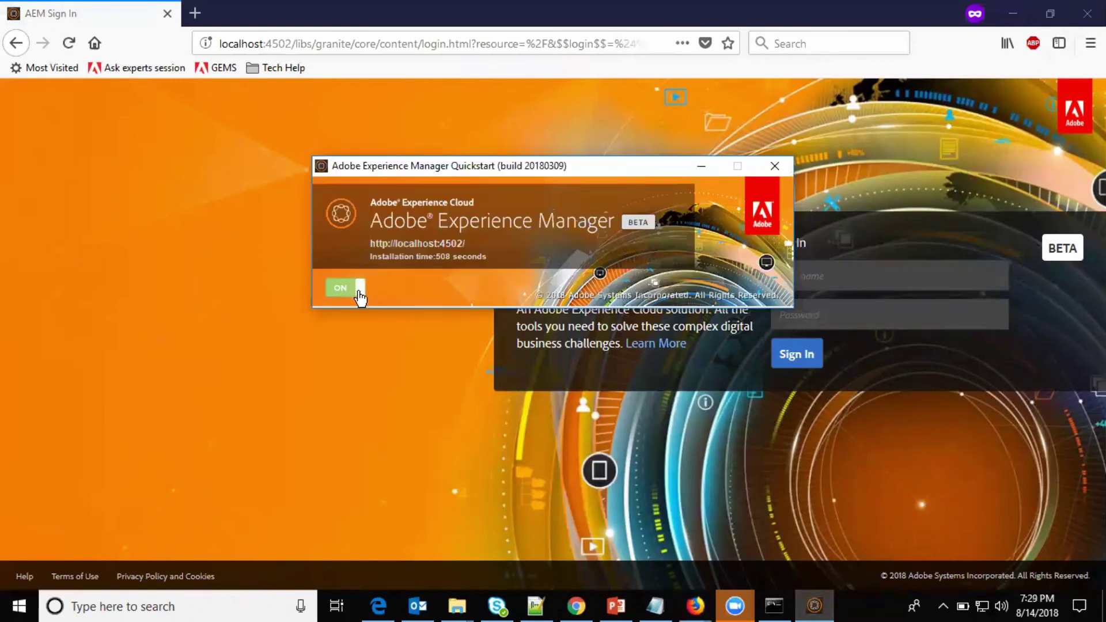
Step: Toggle the Quickstart server OFF and reload to confirm the HTTP 503 error
{"action": "left_click", "coordinate": [358, 288]}
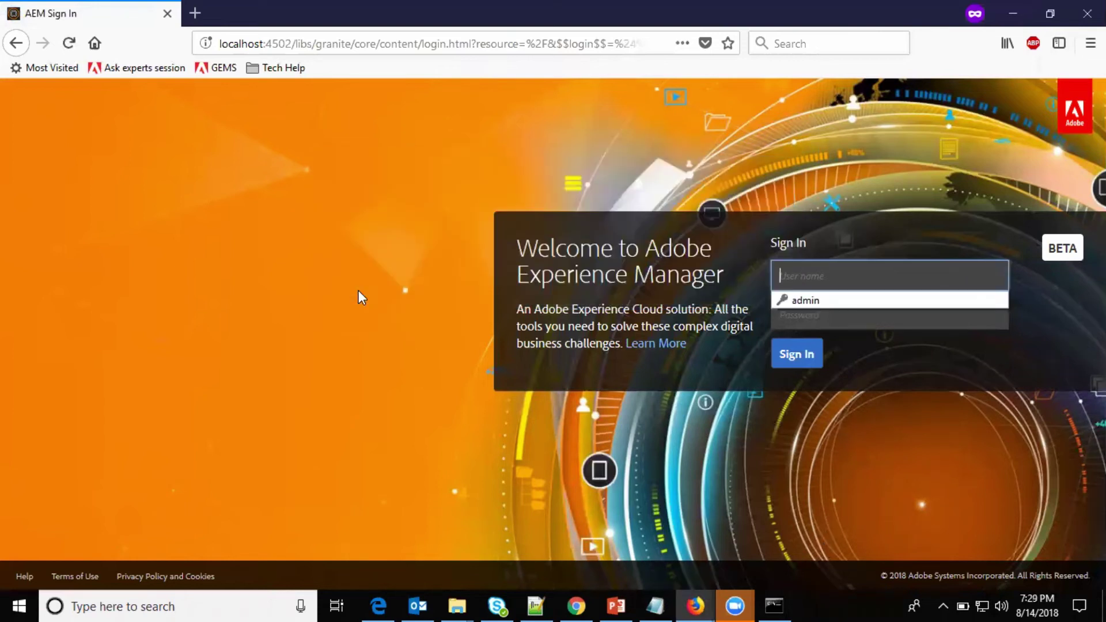
{"action": "left_click", "coordinate": [68, 43]}
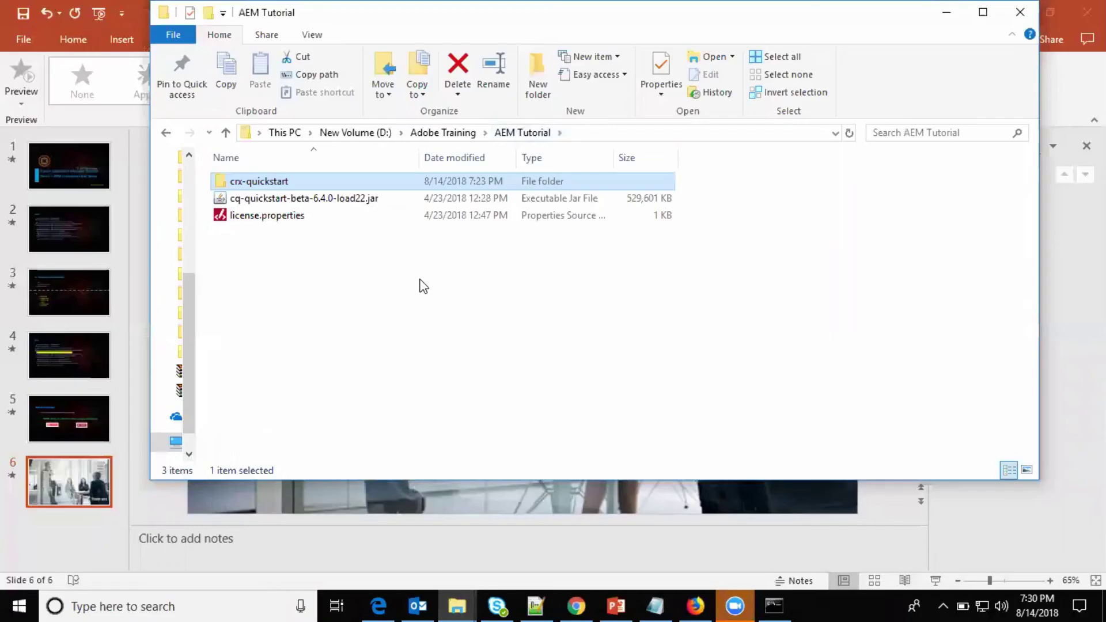
Step: Run quickstart.bat from crx-quickstart\bin to restart AEM on port 4502
{"action": "double_click", "coordinate": [284, 183]}
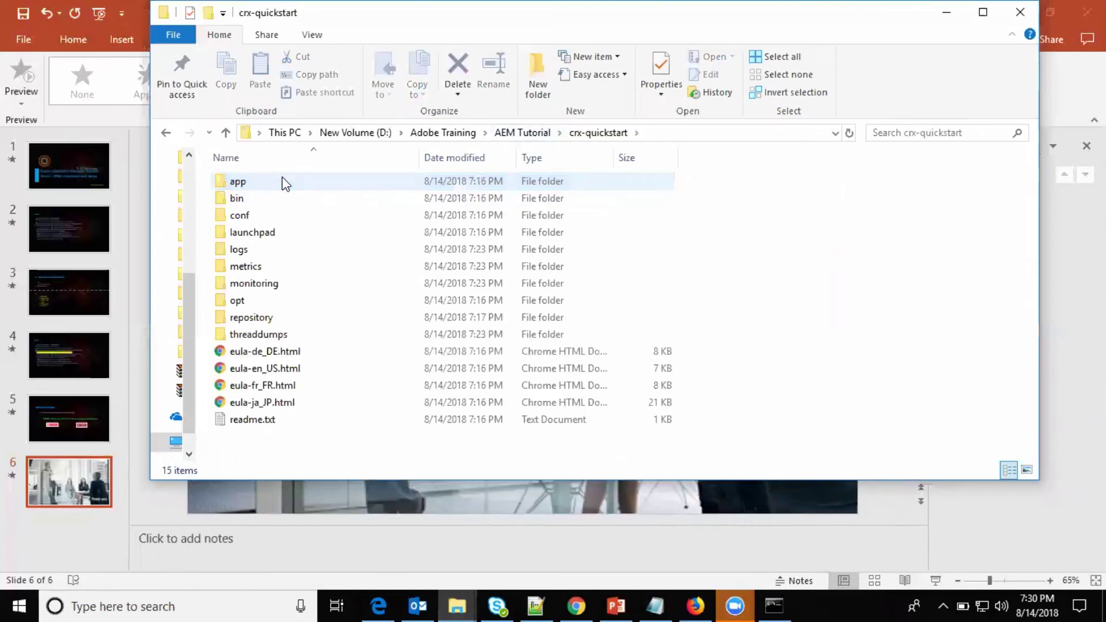
{"action": "left_click", "coordinate": [241, 198]}
{"action": "double_click", "coordinate": [241, 198]}
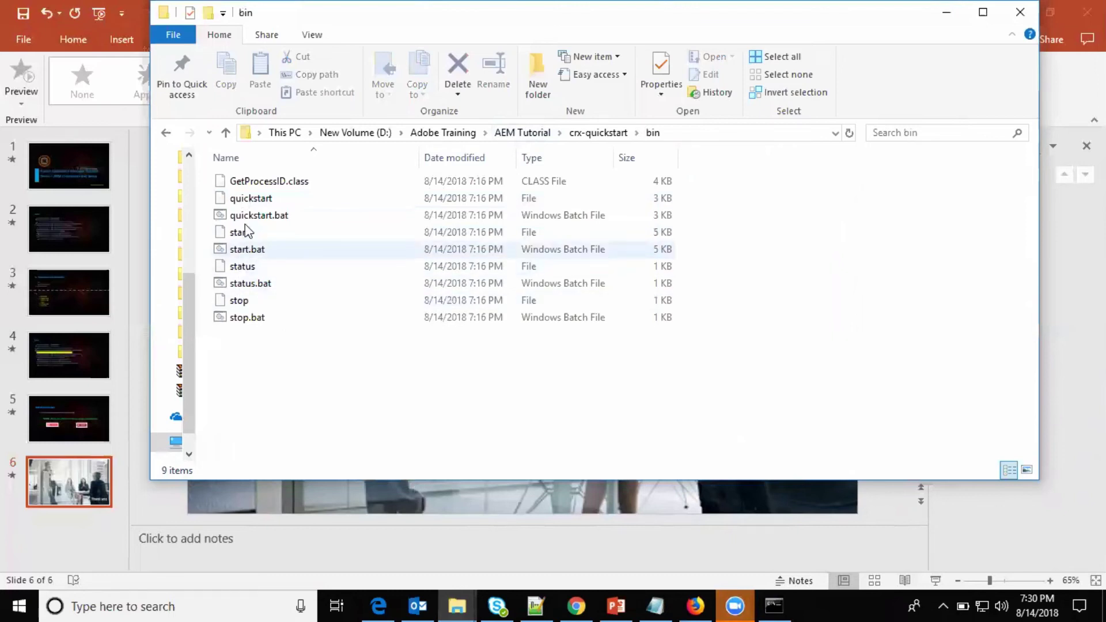
{"action": "double_click", "coordinate": [247, 216]}
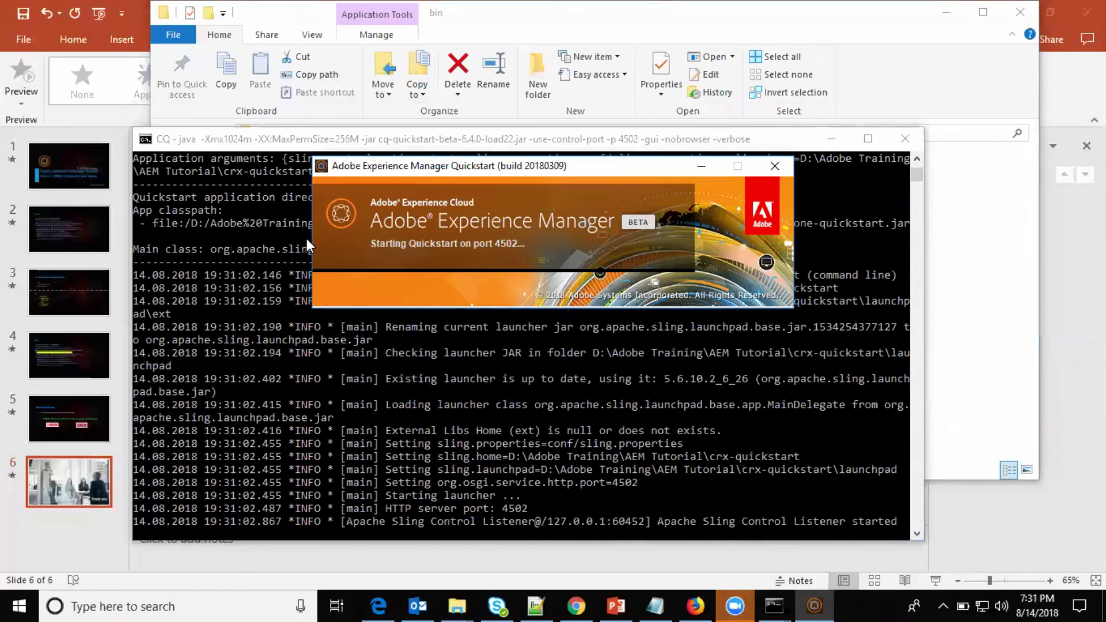
{"action": "mouse_move", "coordinate": [615, 606]}
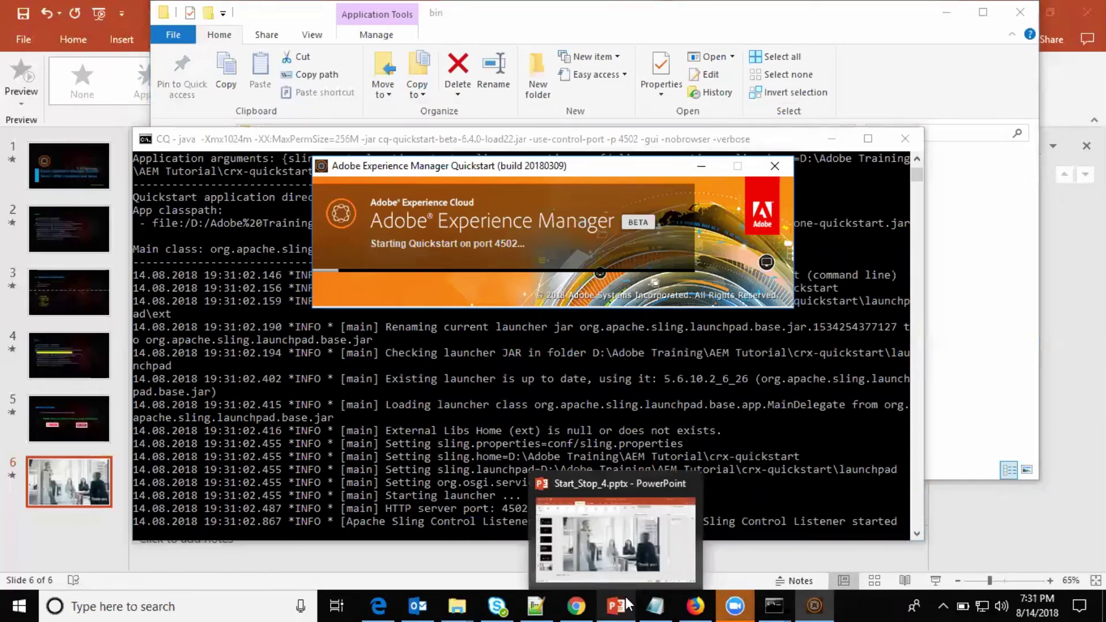
Step: Bring the PowerPoint slides forward while Quickstart finishes starting at localhost:4502
{"action": "left_click", "coordinate": [628, 605]}
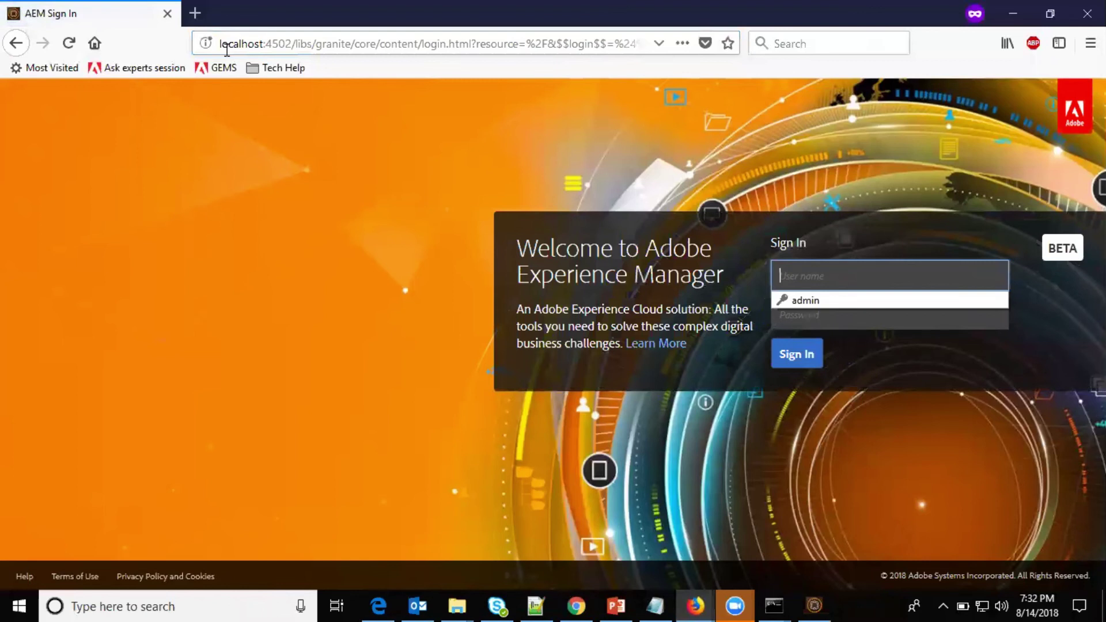
Step: Sign in to AEM with user name 'admin' and its password
{"action": "type", "text": "adm"}
{"action": "type", "text": "in"}
{"action": "key", "text": "Tab"}
{"action": "type", "text": "admin"}
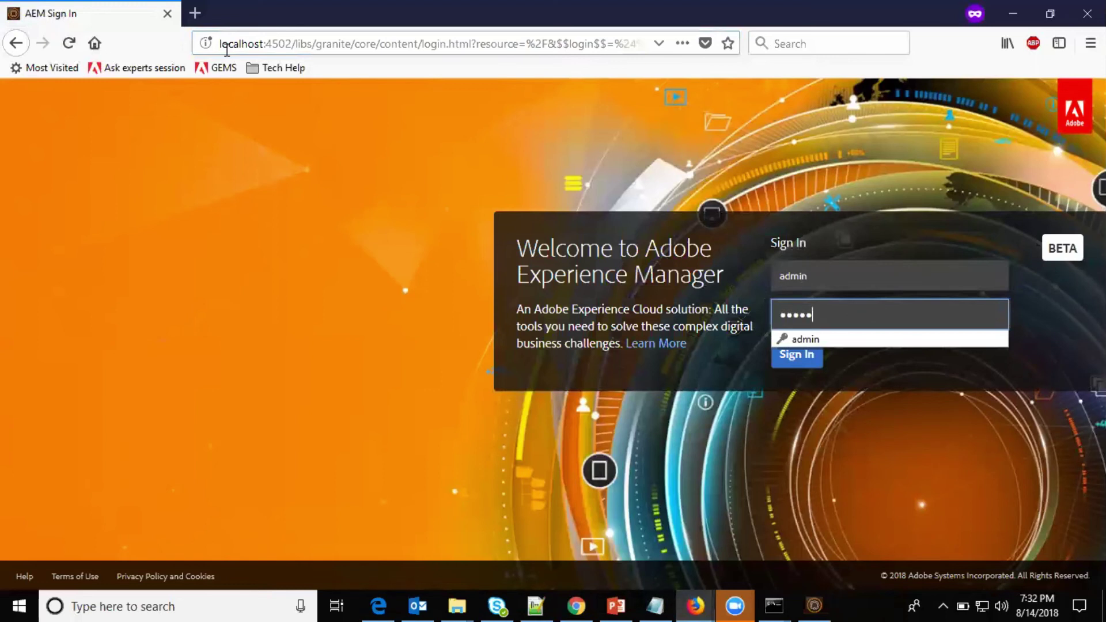
{"action": "left_click", "coordinate": [796, 364]}
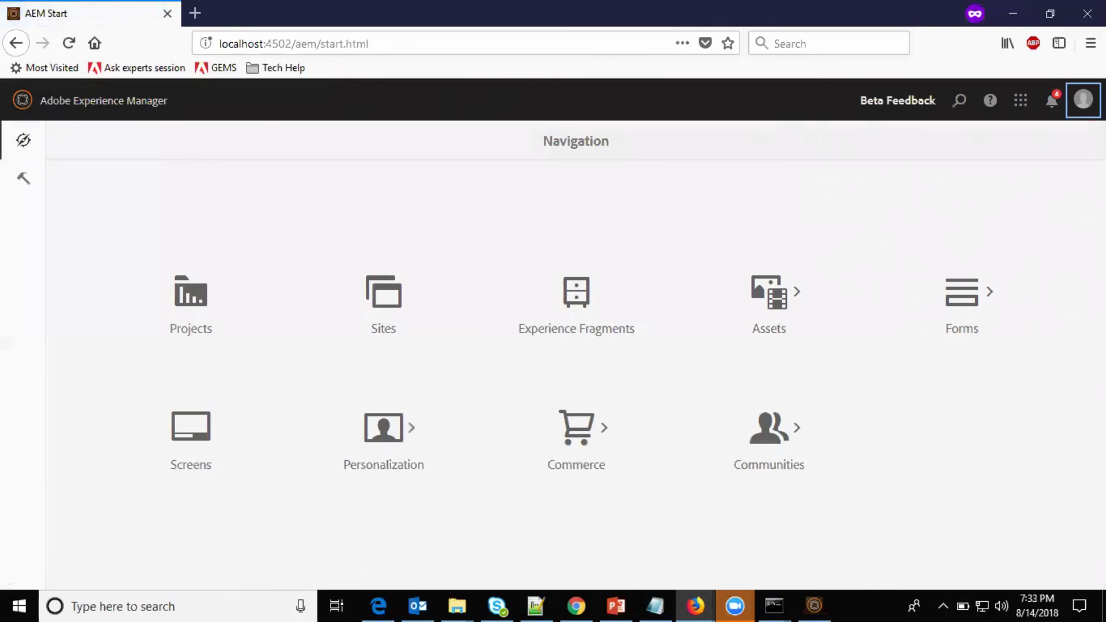
Step: Sign out of the admin account and switch the Quickstart server toggle to OFF
{"action": "left_click", "coordinate": [1083, 99]}
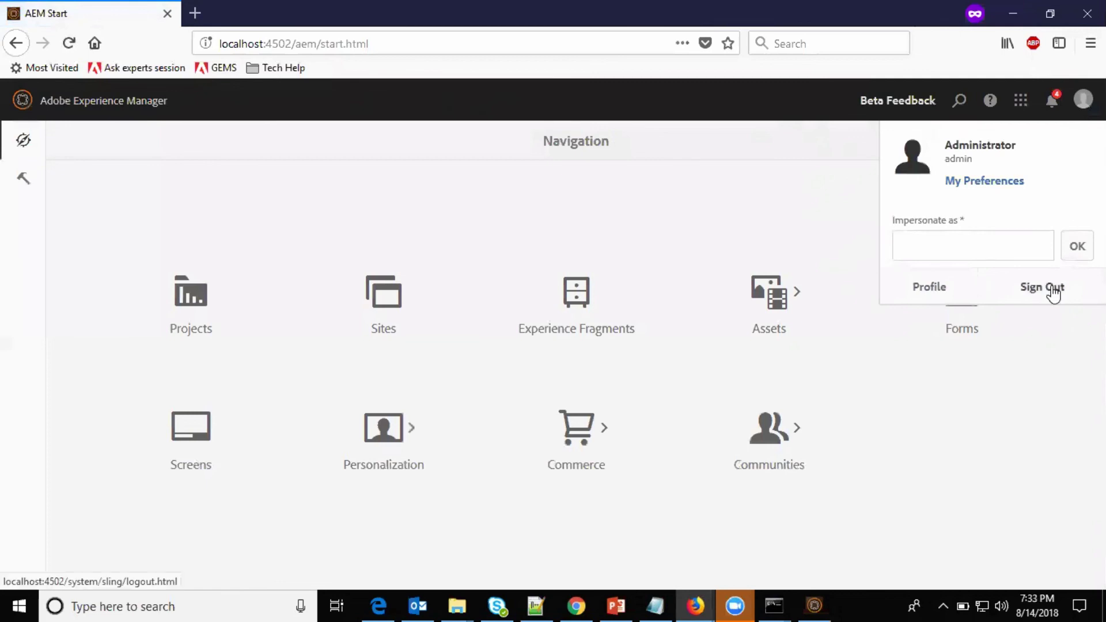
{"action": "left_click", "coordinate": [1052, 288]}
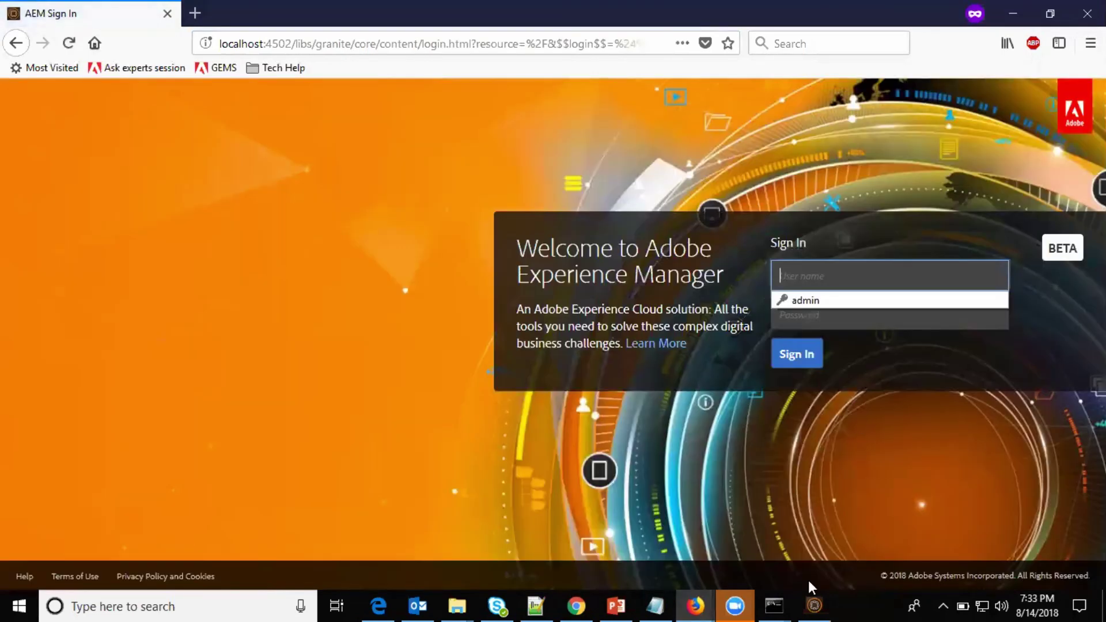
{"action": "left_click", "coordinate": [814, 605]}
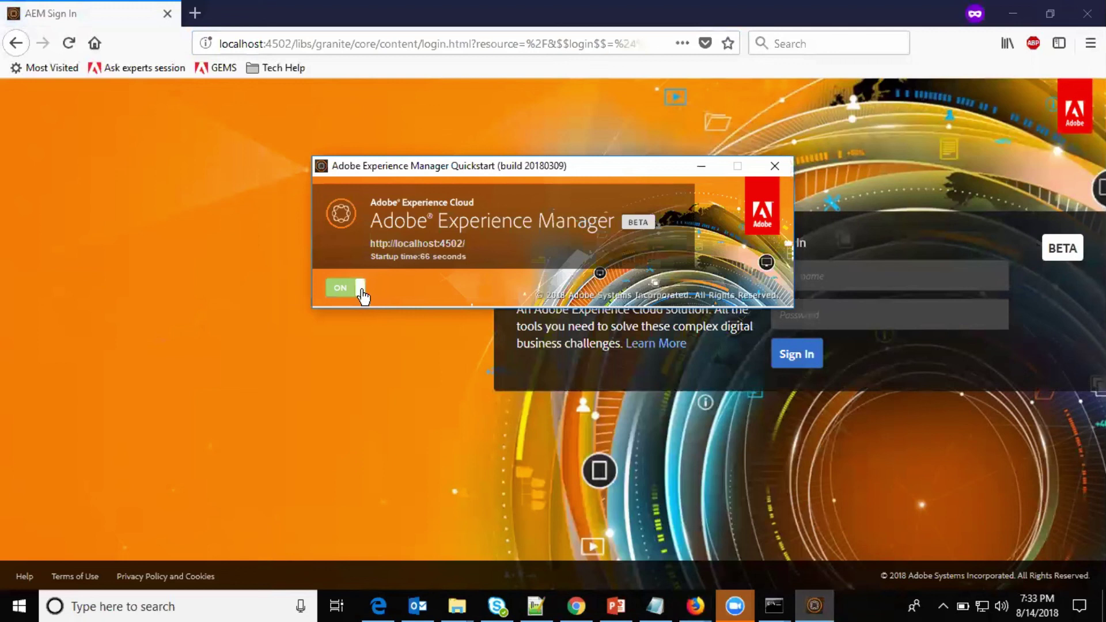
{"action": "left_click", "coordinate": [362, 291]}
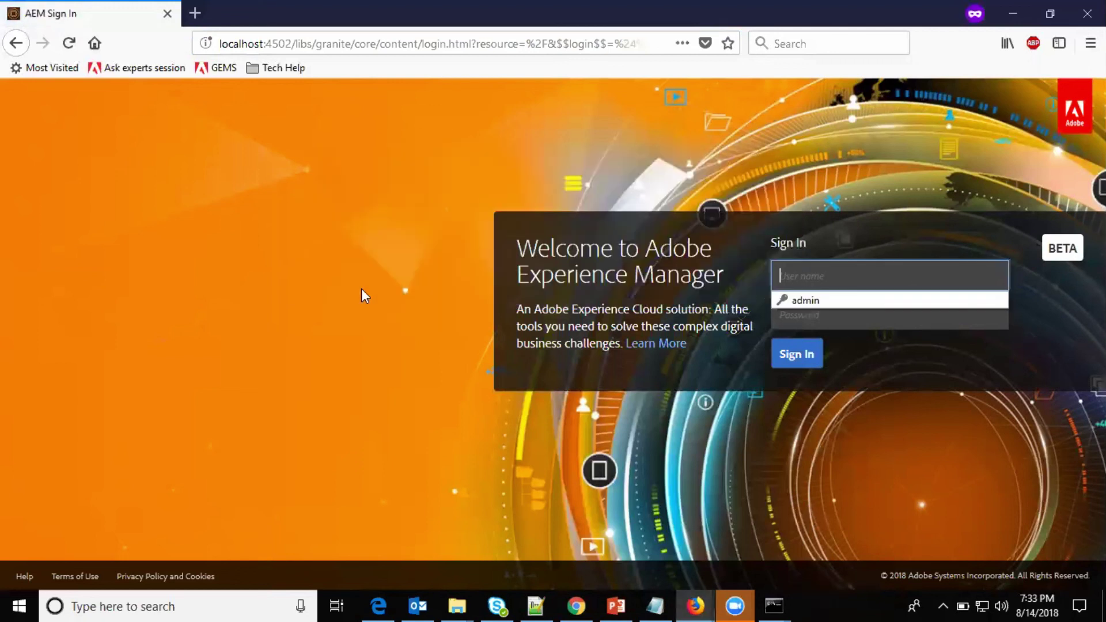